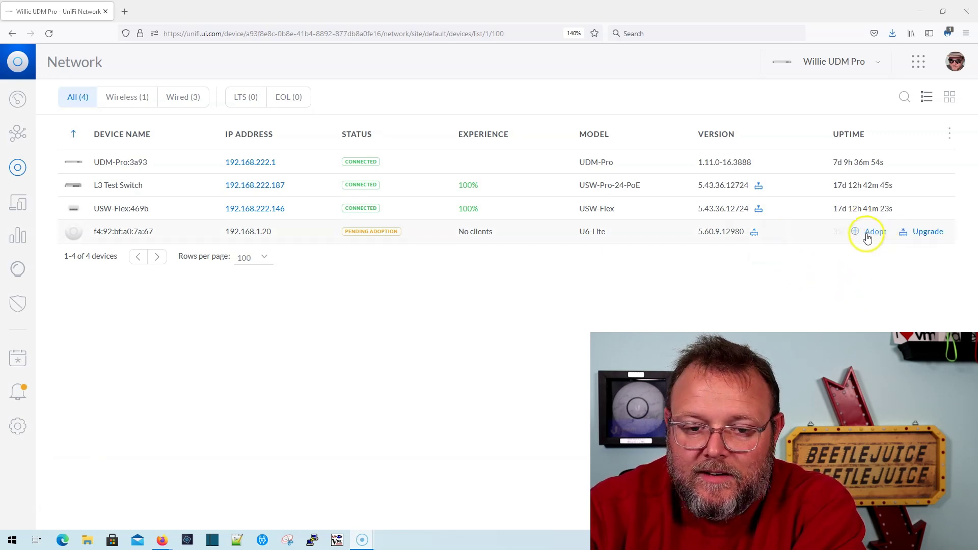
Adopt the U6-Lite access point that is pending adoption in the device list
click(876, 235)
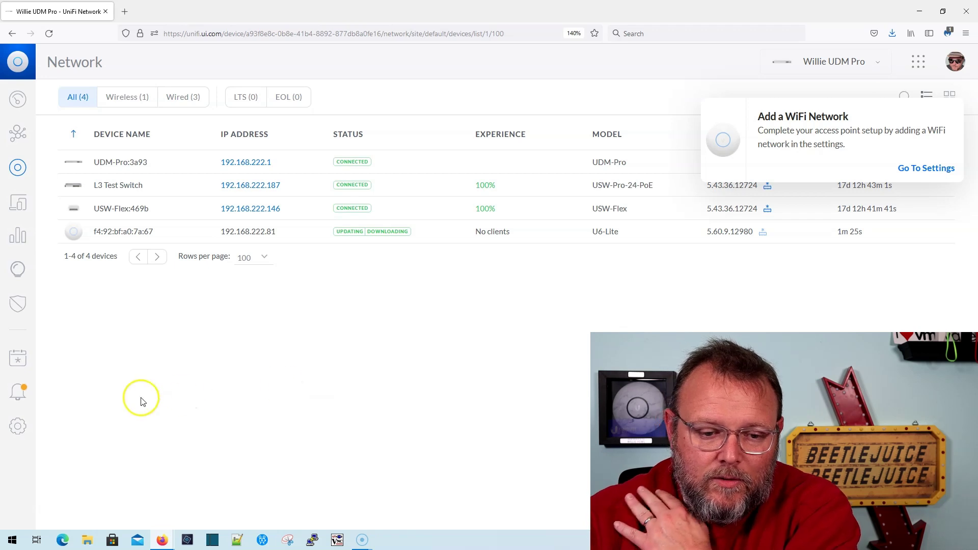
click(17, 427)
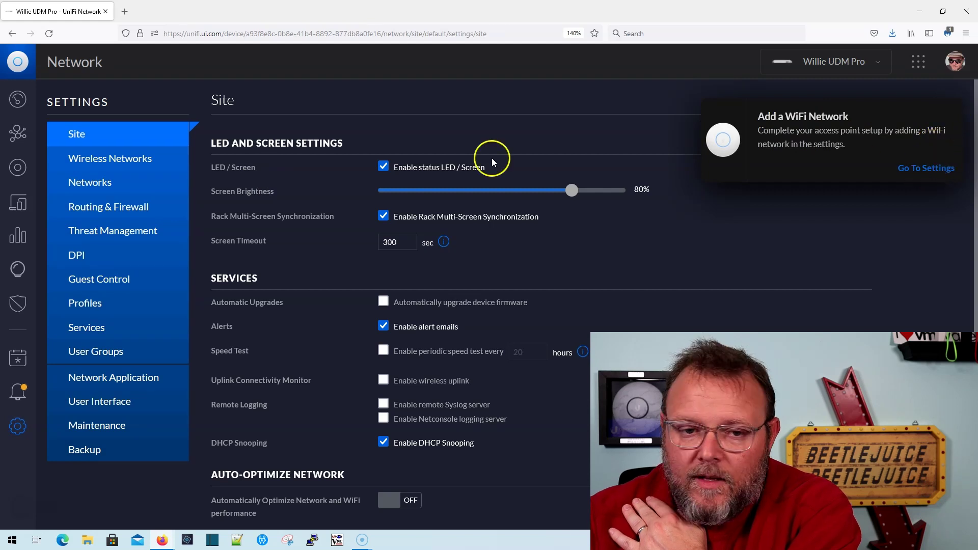
click(115, 164)
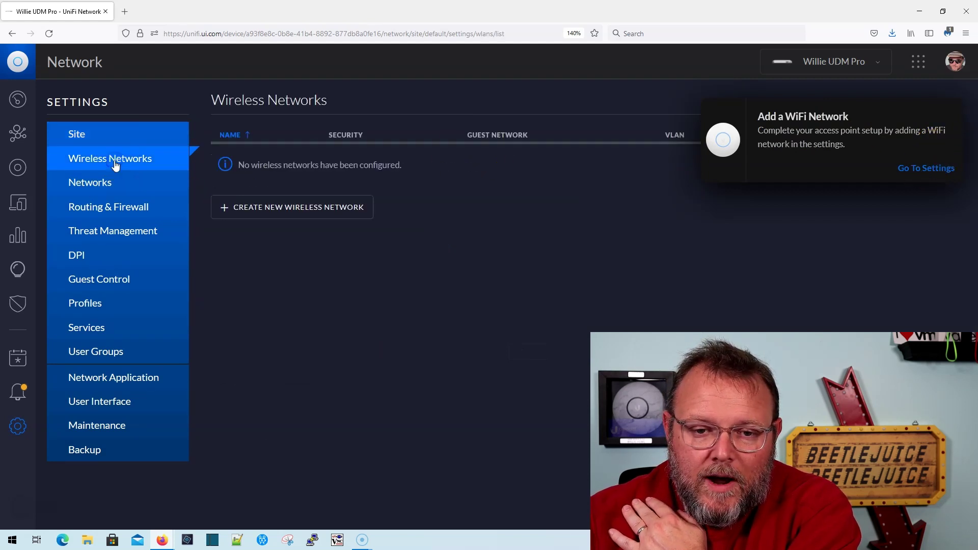
click(306, 208)
click(422, 164)
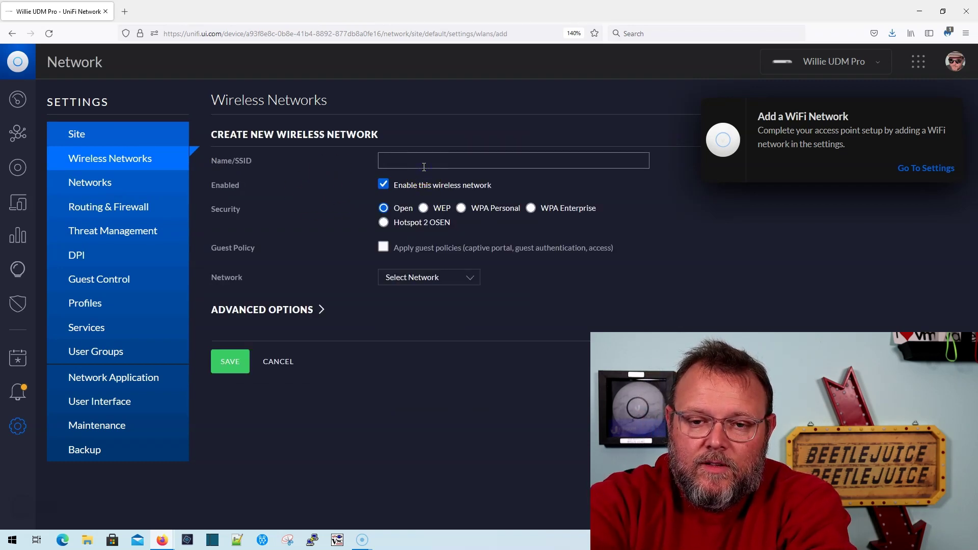
text(UI-6)
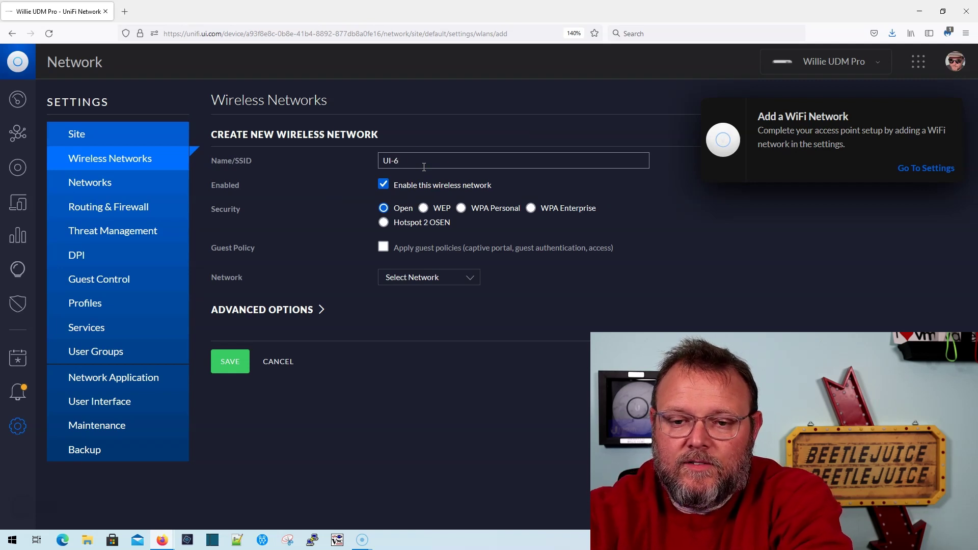
click(426, 280)
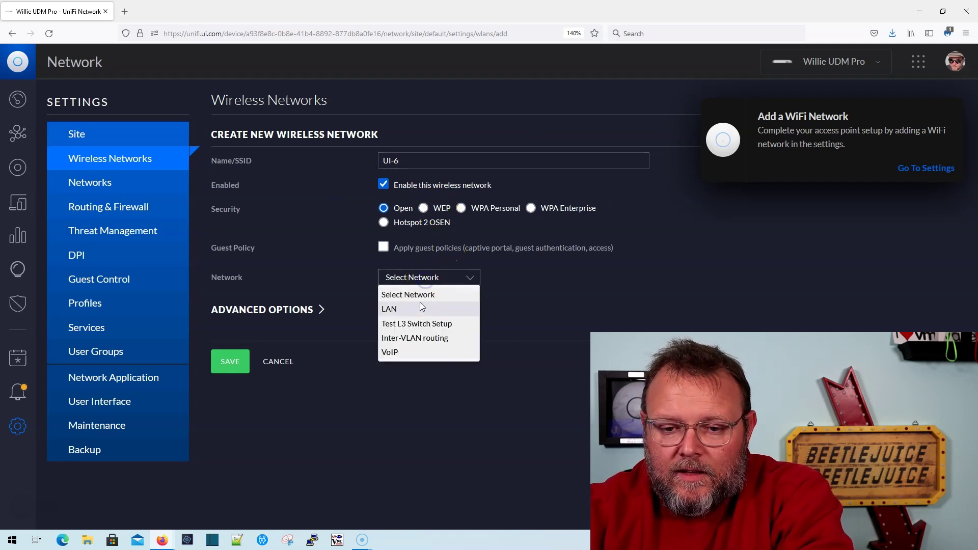
click(403, 310)
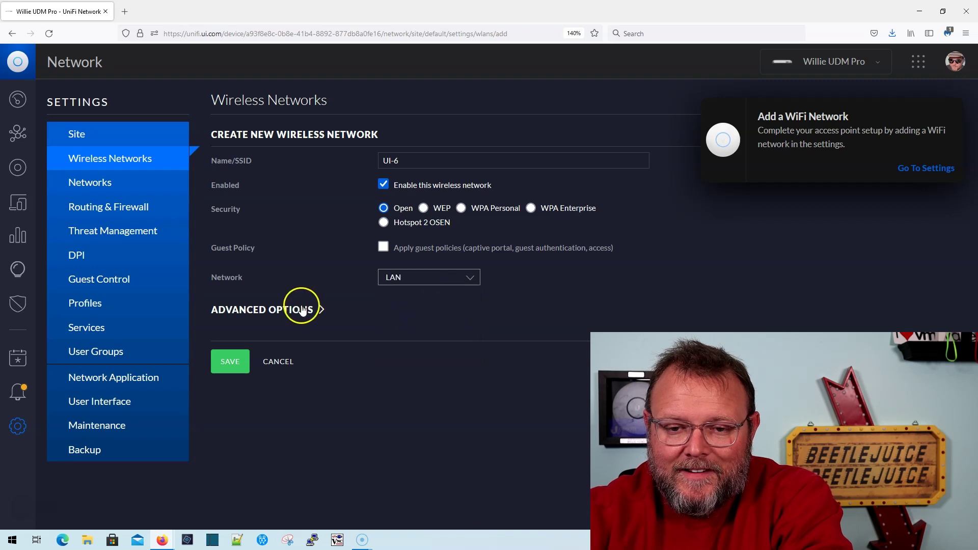
click(283, 311)
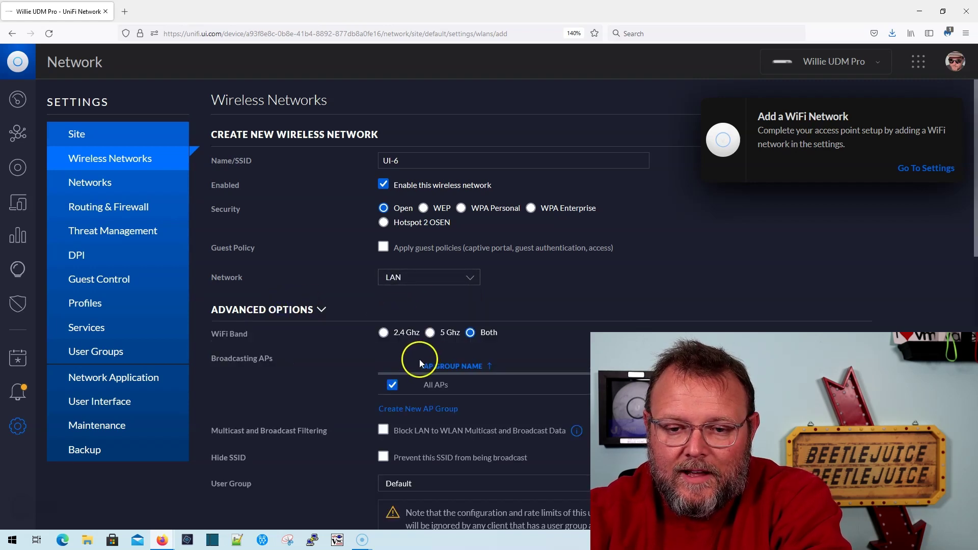
click(462, 208)
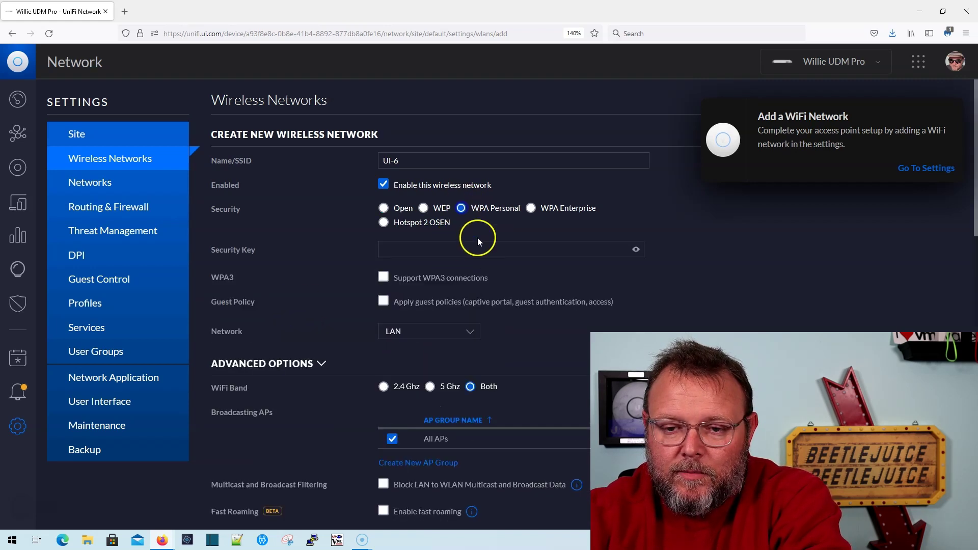
click(413, 250)
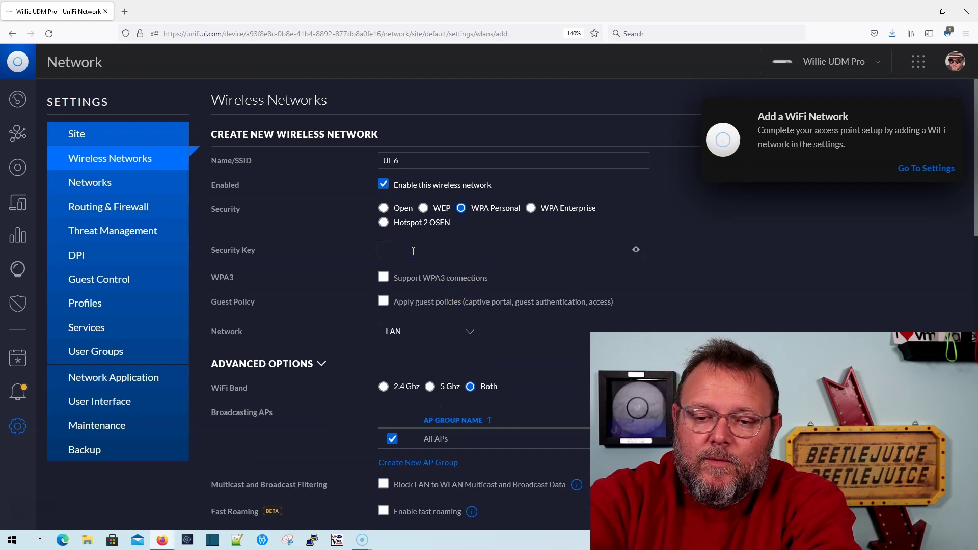
text(•••••••••)
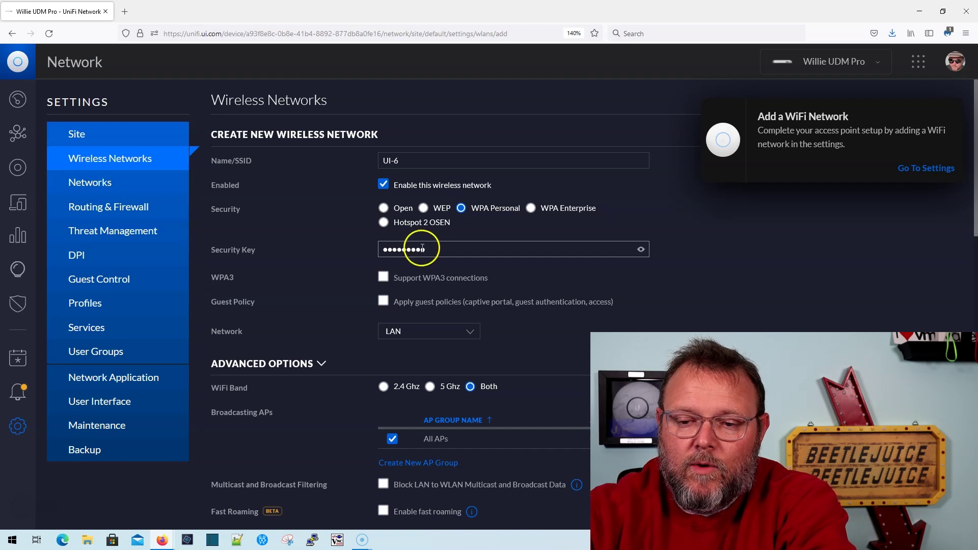
click(641, 249)
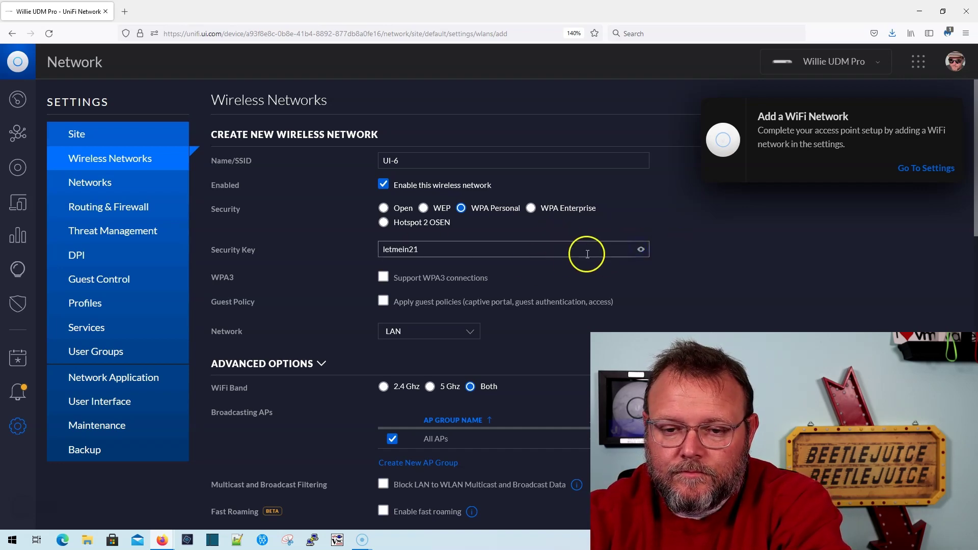
scroll(612, 304, down, 4)
scroll(601, 298, up, 2)
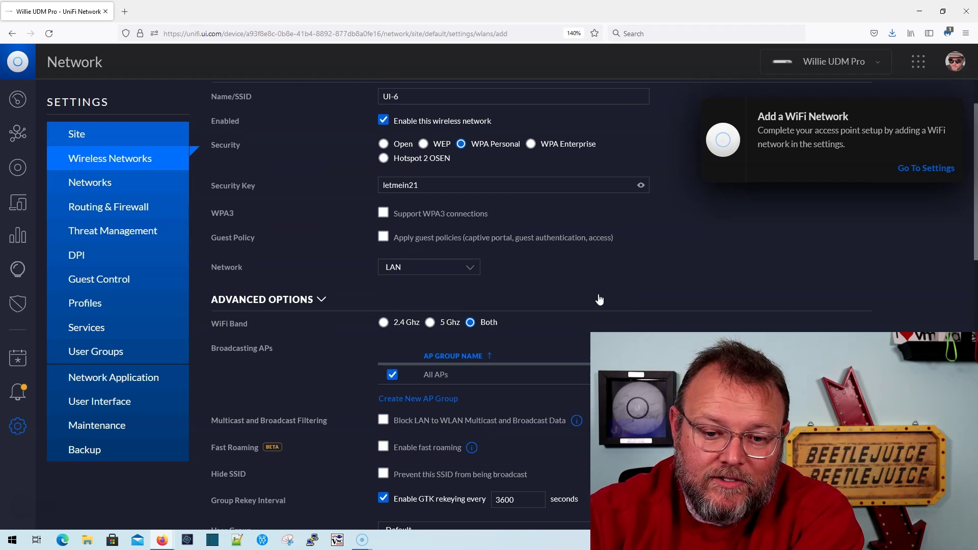
scroll(599, 298, down, 4)
scroll(599, 298, down, 8)
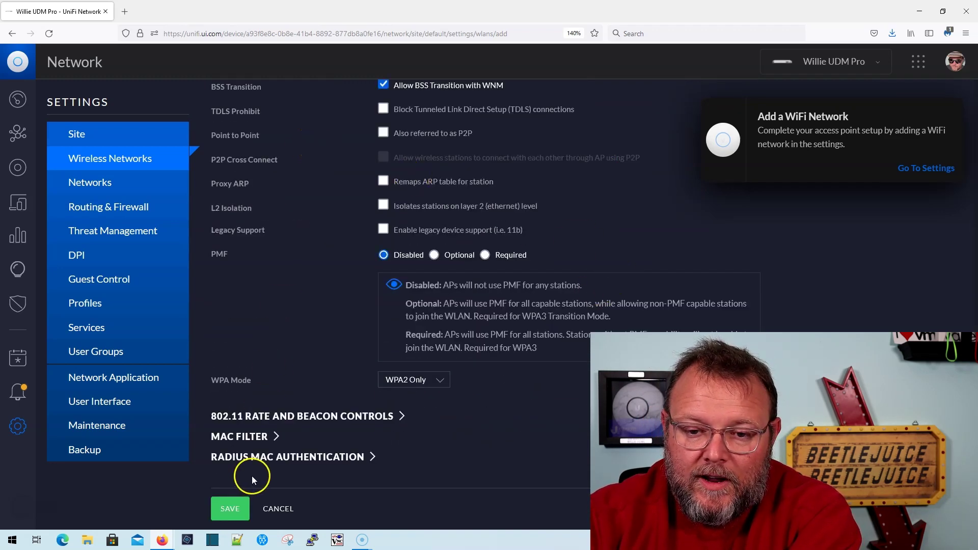
scroll(252, 475, up, 8)
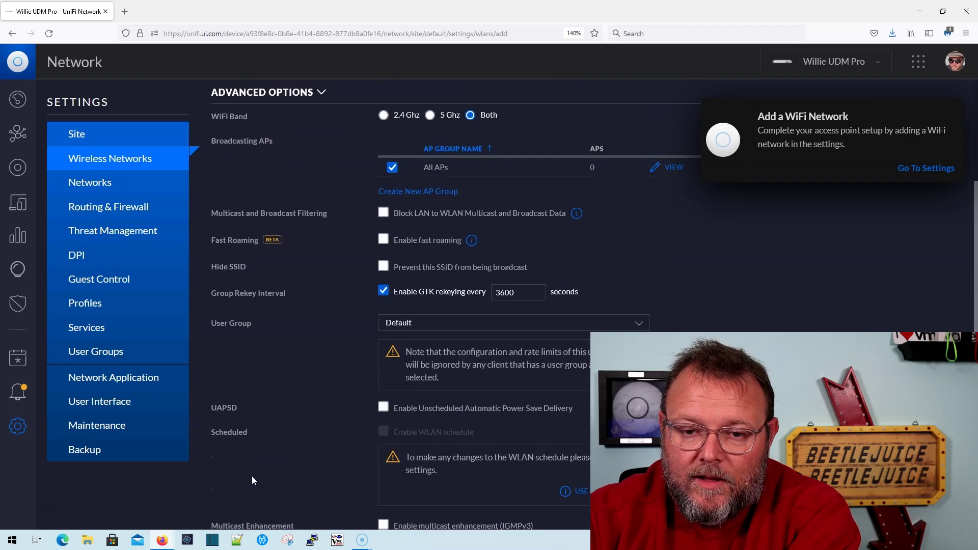
scroll(274, 441, up, 2)
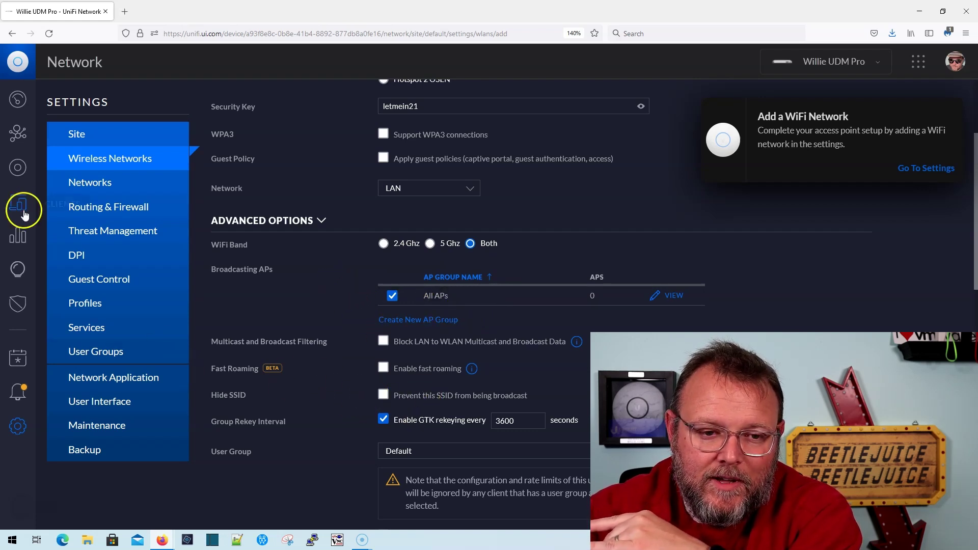
Check the update status of the U6-Lite access point in the device list
click(18, 169)
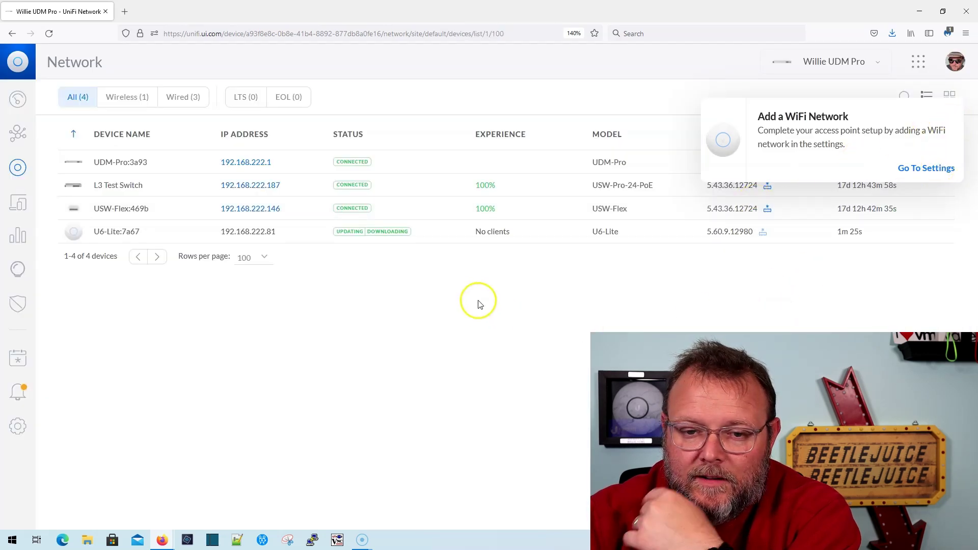
click(441, 302)
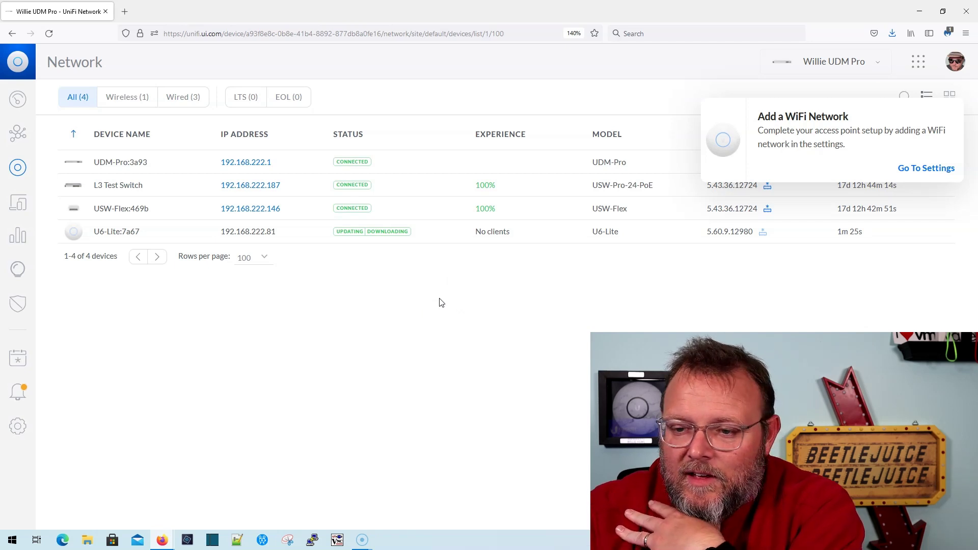
click(463, 288)
click(710, 286)
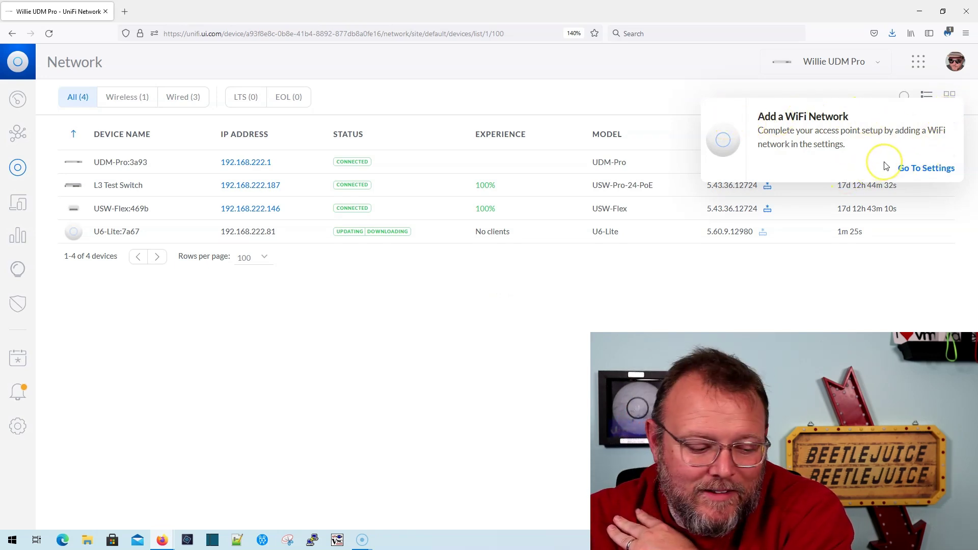
Start creating a new wireless network in the settings and name its SSID ui-6
click(930, 170)
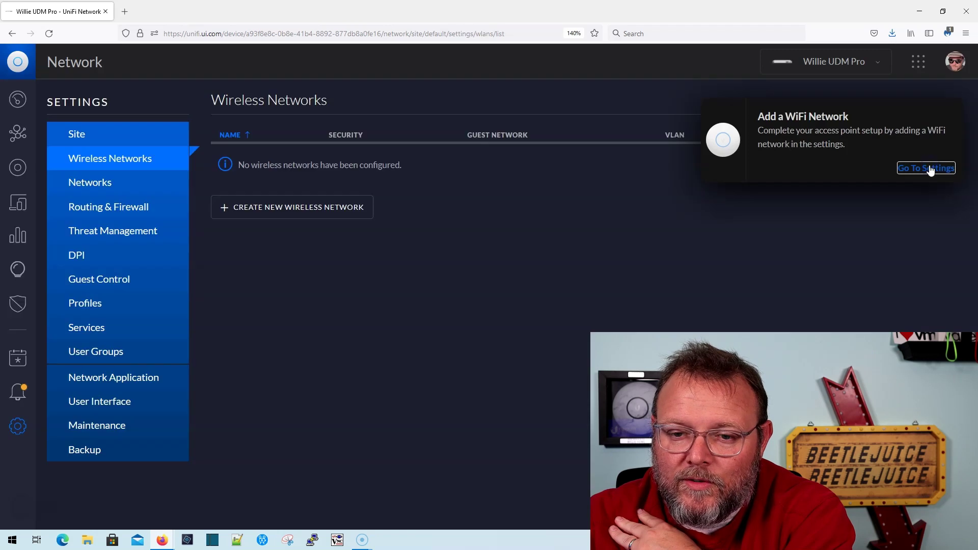
click(337, 206)
click(410, 162)
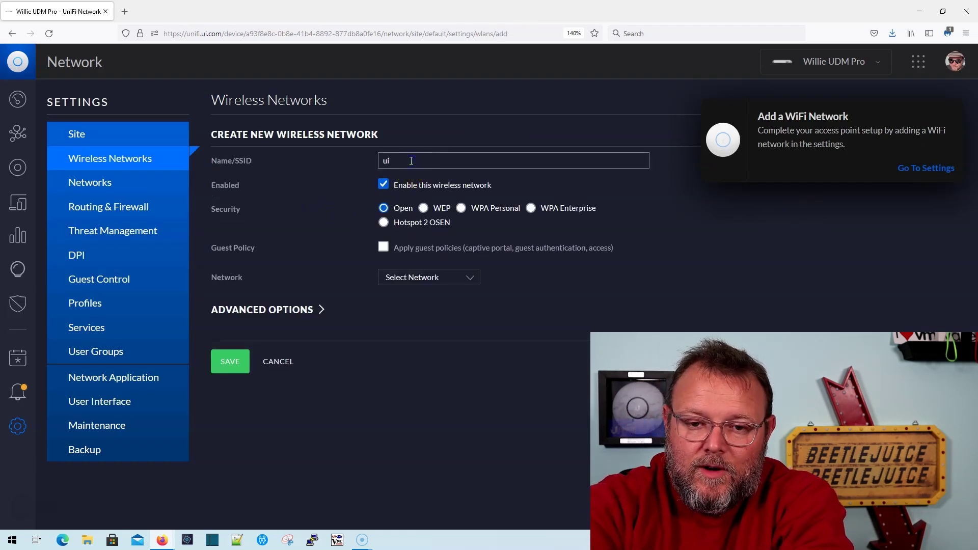
text(ui-6)
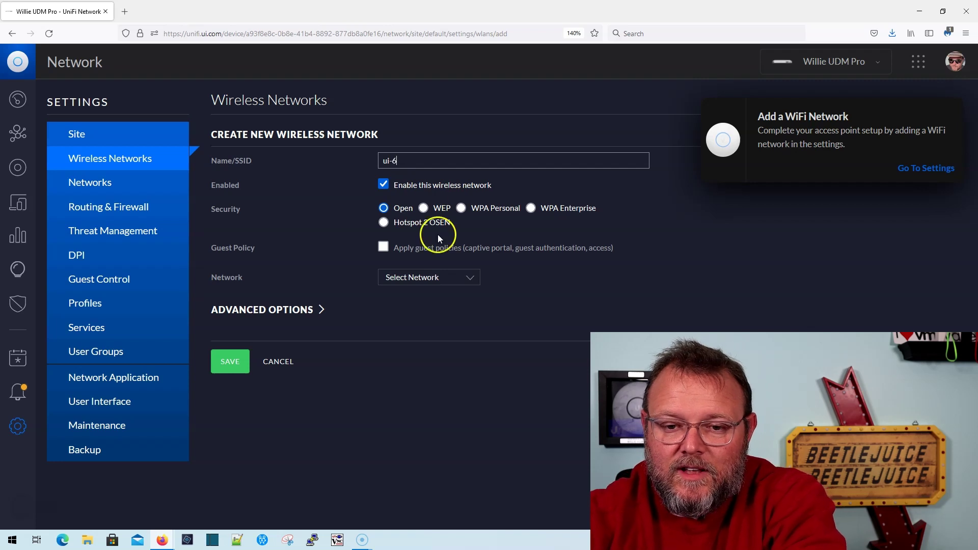
Set the wireless network's security to WPA Personal and enter the security key
click(461, 209)
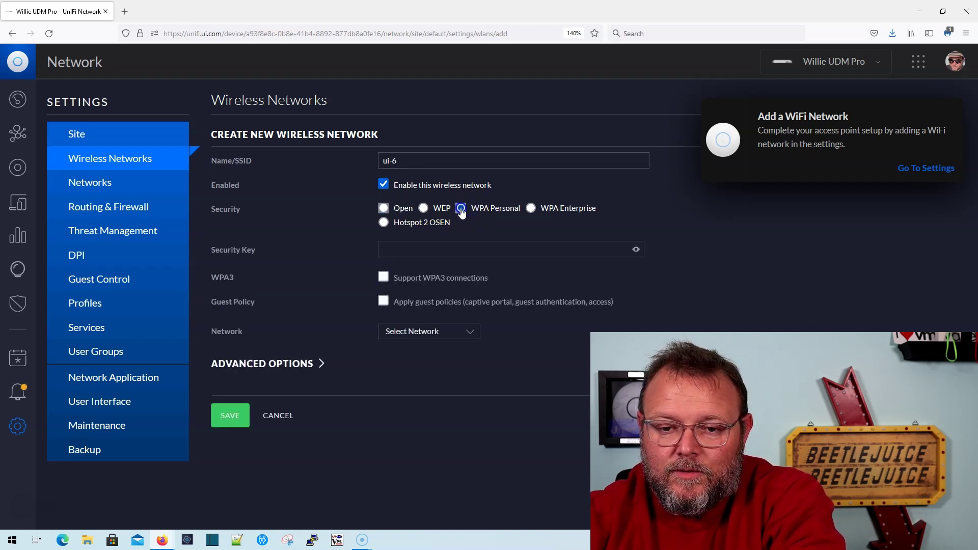
click(429, 248)
text(•)
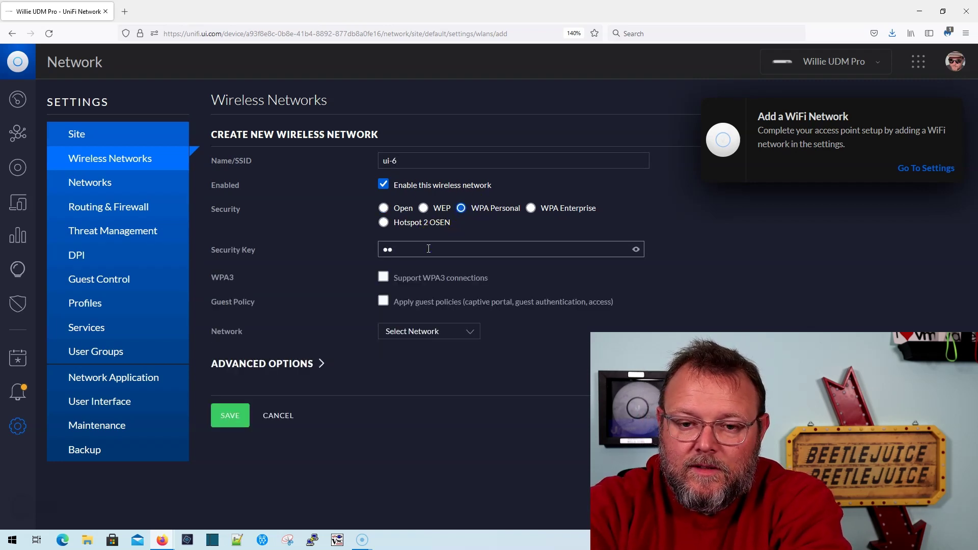
text(••••••••)
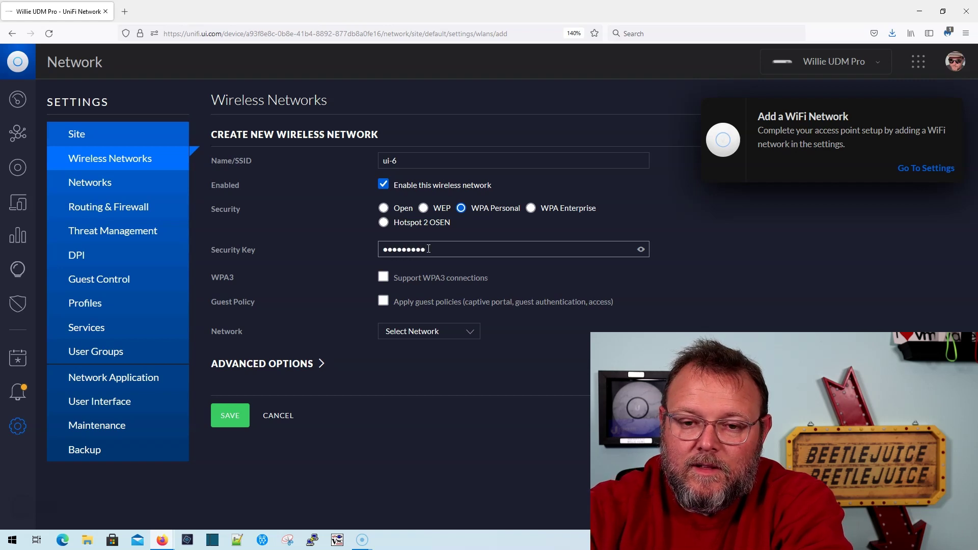
Assign the ui-6 wireless network to the LAN network and save it
click(420, 330)
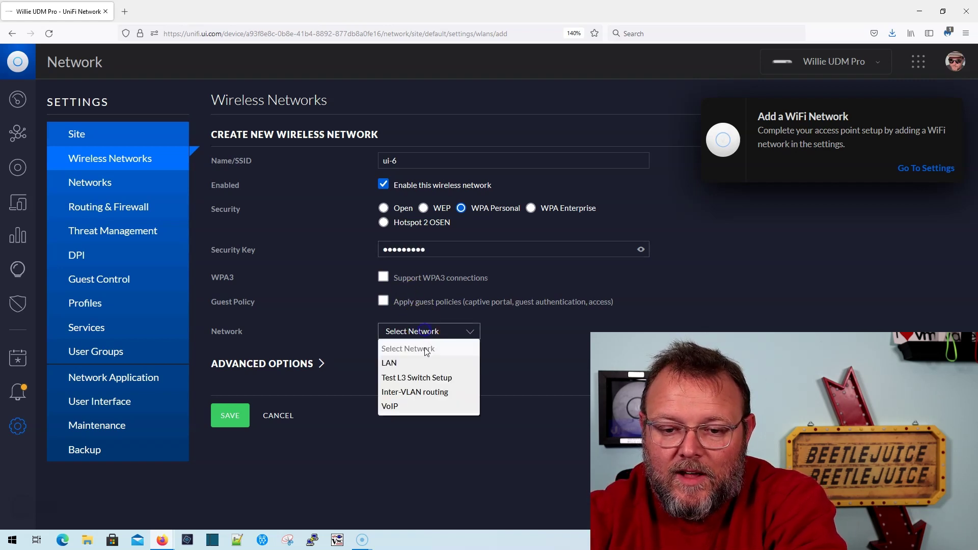
click(397, 364)
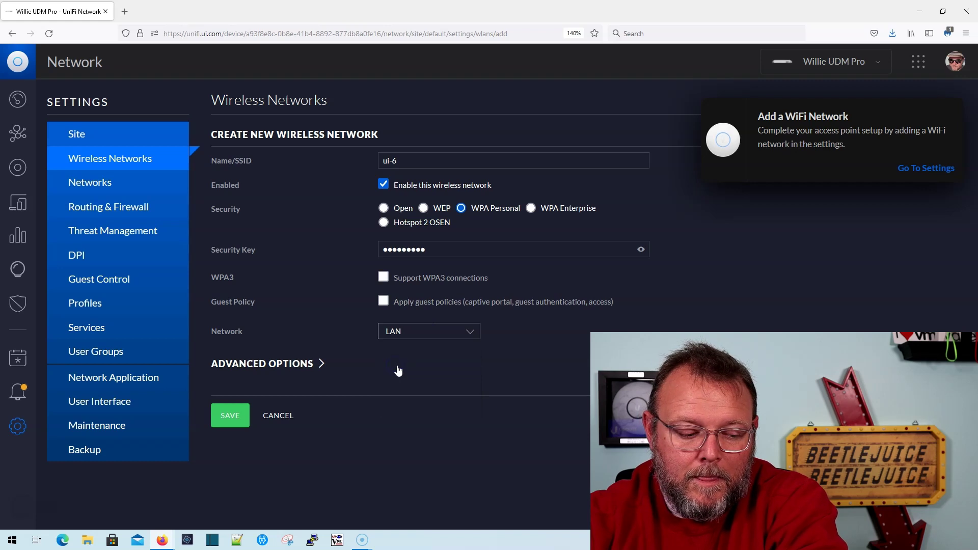
click(230, 413)
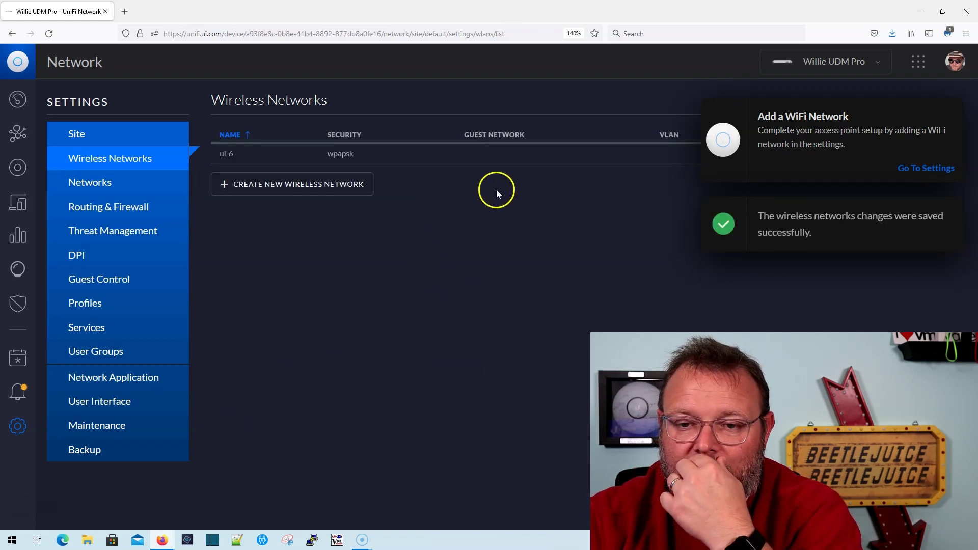
Return to the device list to review the access point after saving the wireless network
click(17, 168)
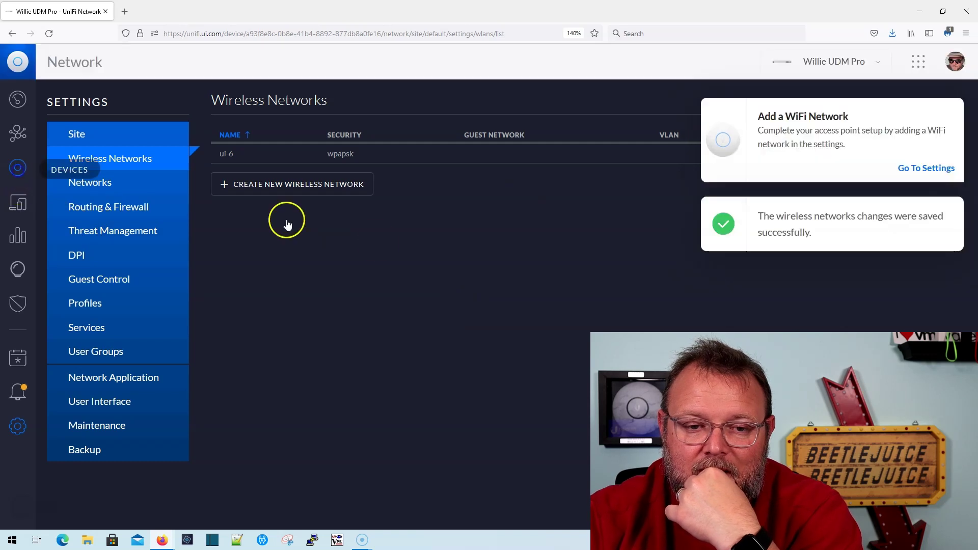